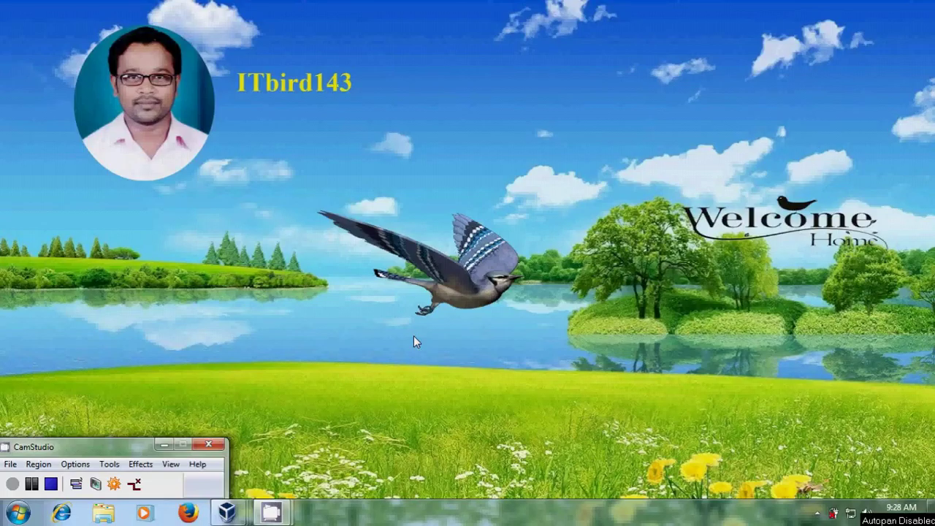
- Glance at the server 2003 VM, then bring the 7wind Windows 7 desktop back to front
mouse_move(226, 513)
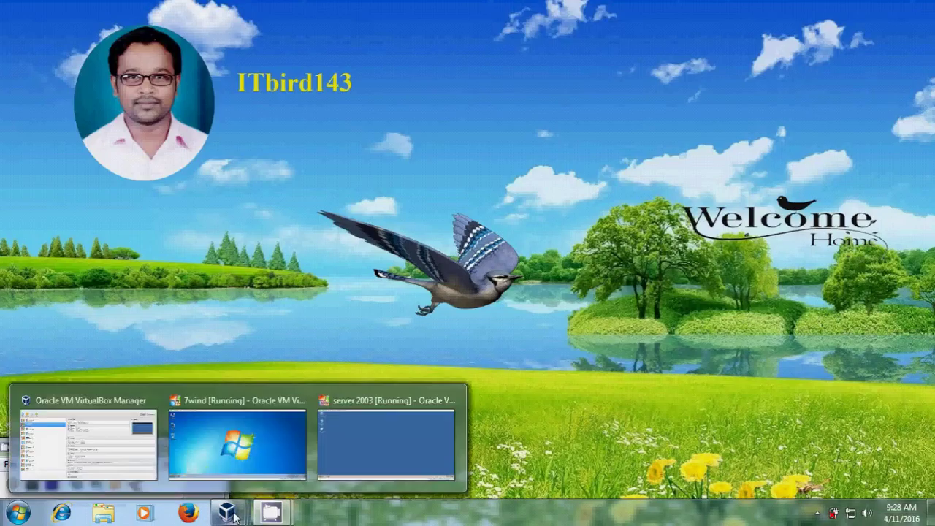
left_click(259, 470)
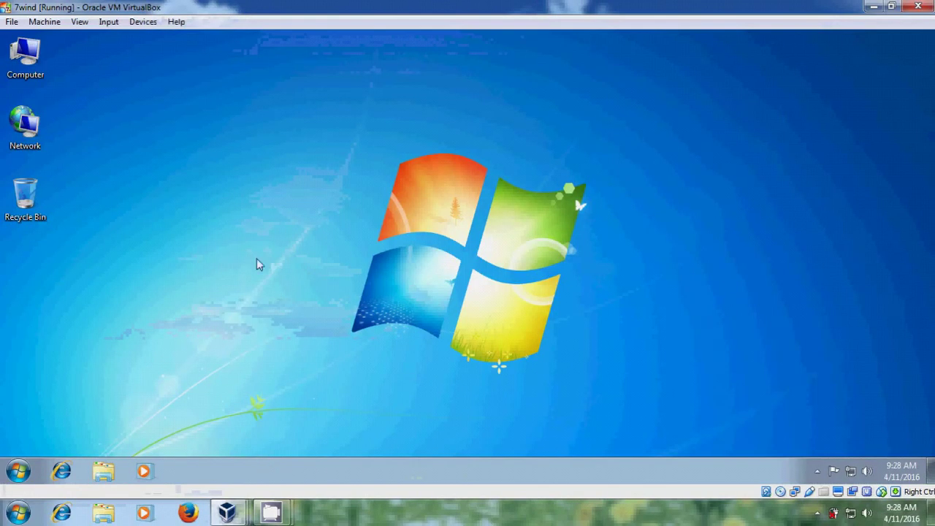
mouse_move(227, 515)
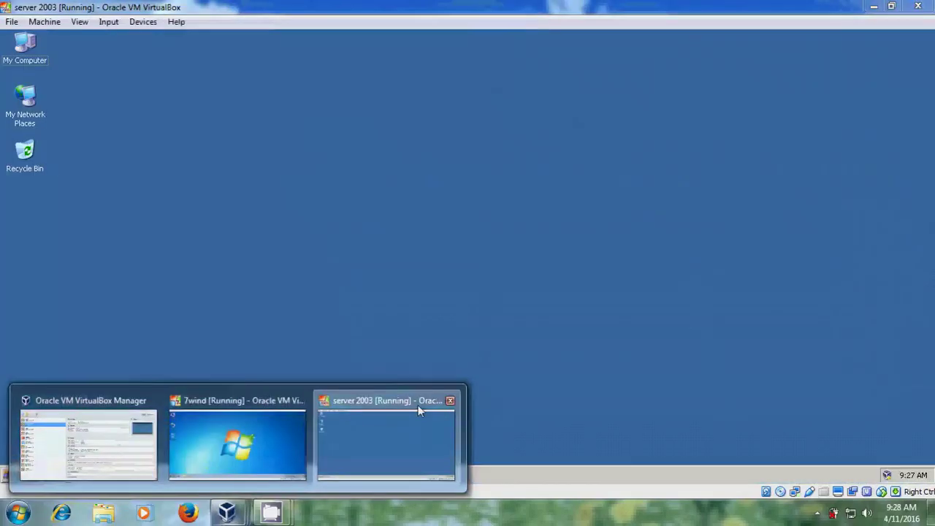
left_click(418, 410)
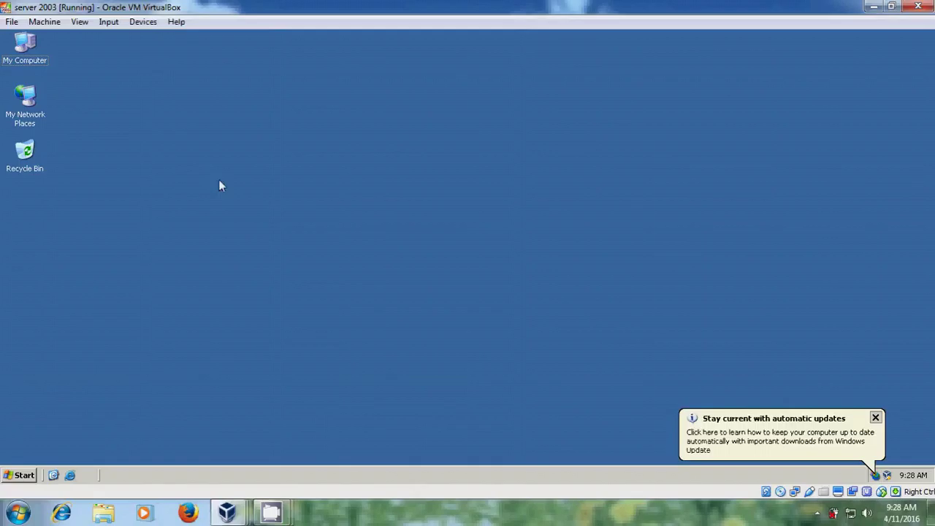
left_click(240, 445)
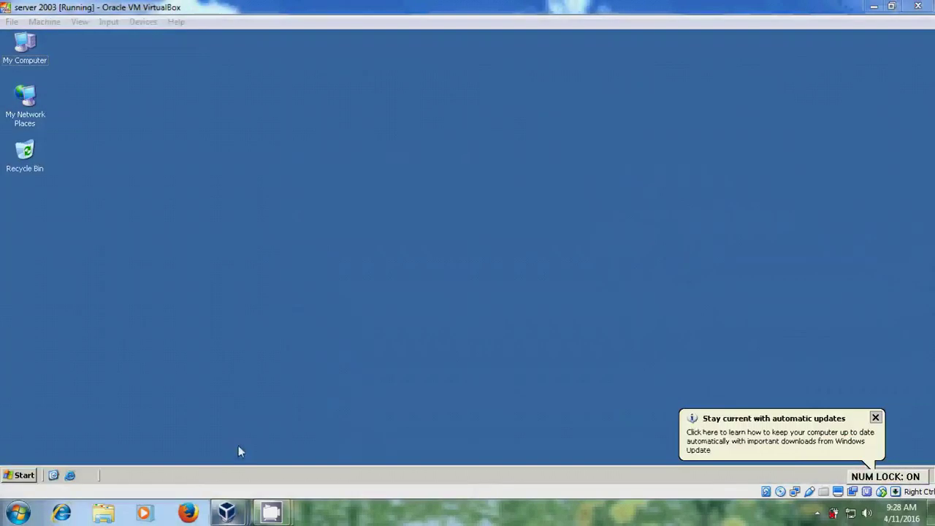
mouse_move(227, 513)
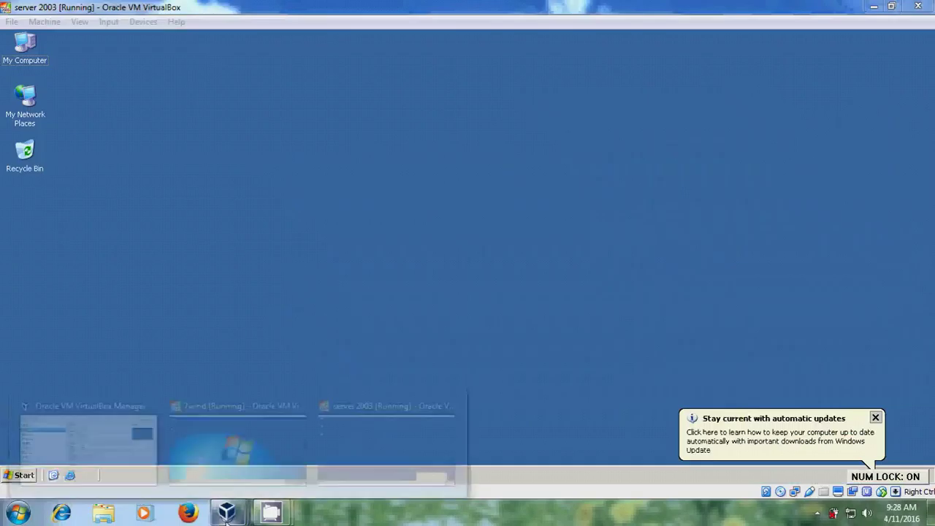
left_click(248, 455)
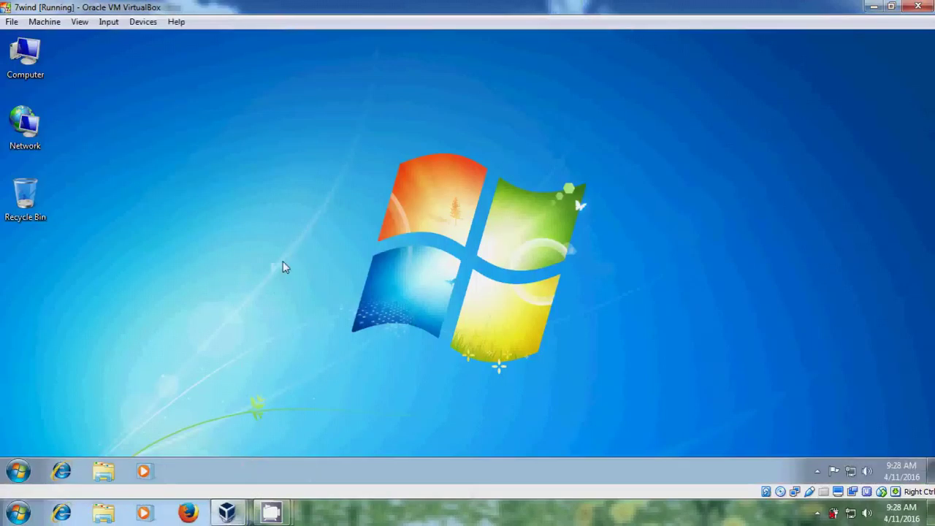
- From Computer's Properties, reach the Computer Name/Domain Changes dialog for nag-PC in WORKGROUP
right_click(36, 67)
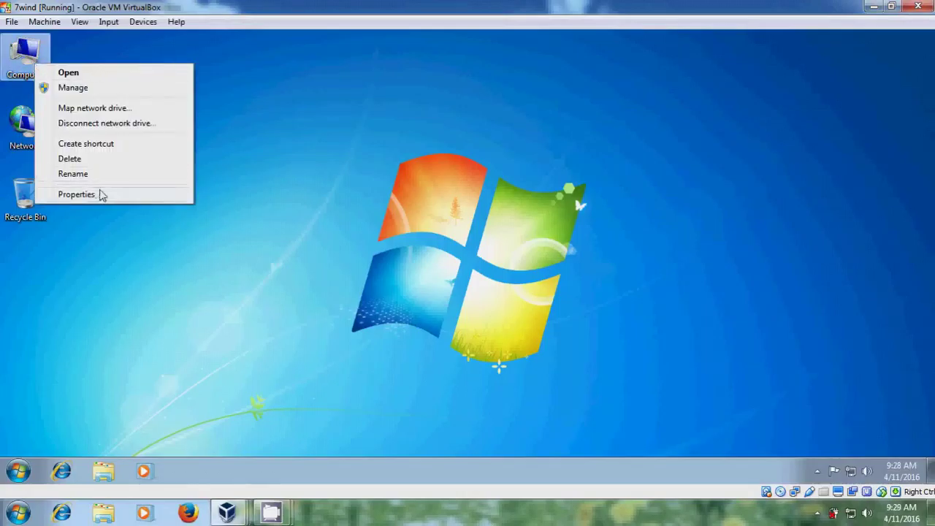
left_click(101, 195)
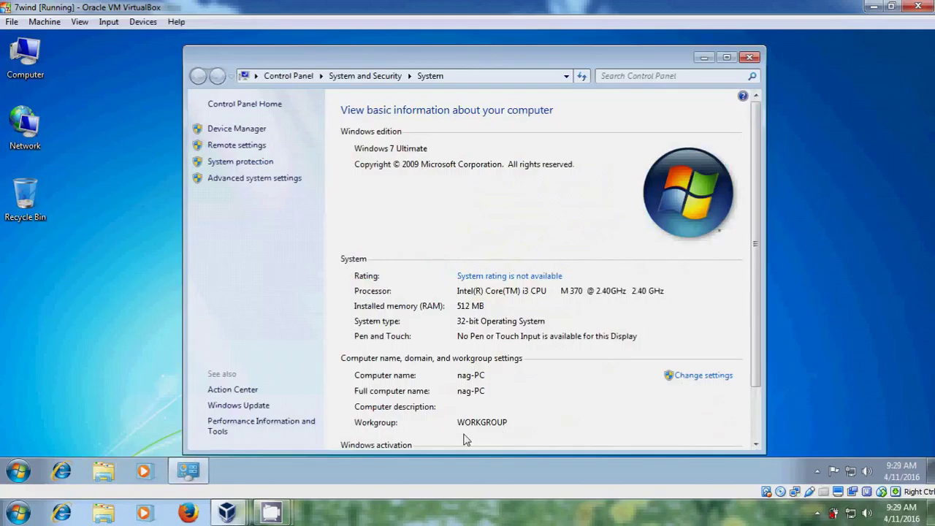
left_click(701, 376)
left_click(330, 316)
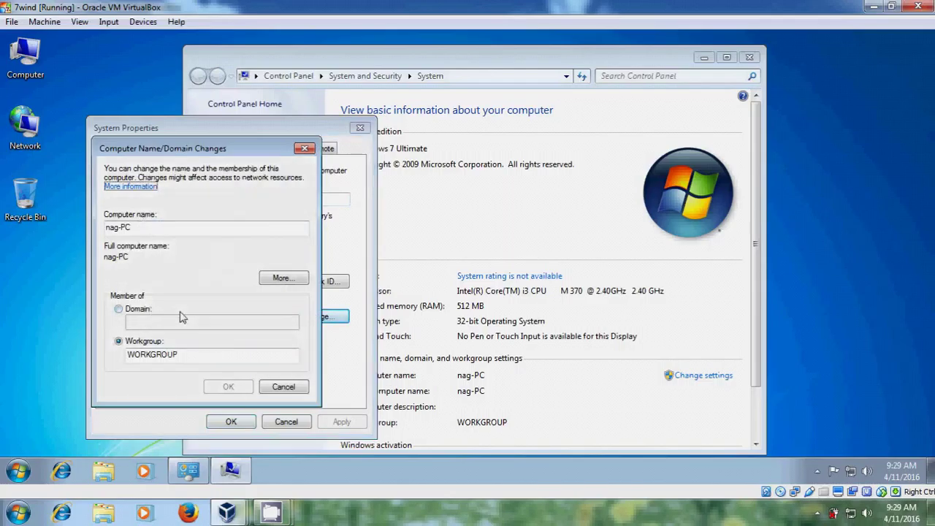
- Select Domain membership, enter intranet.com and confirm the join attempt
left_click(118, 310)
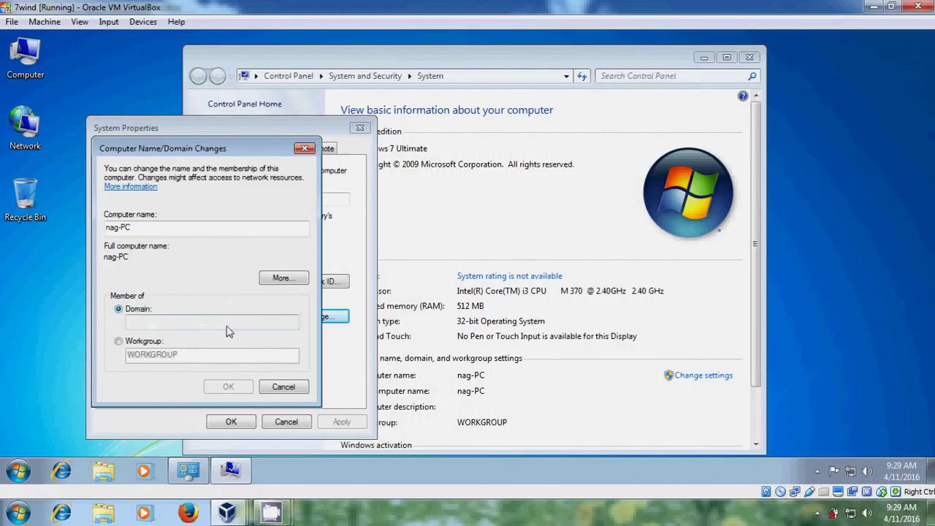
type("intranet")
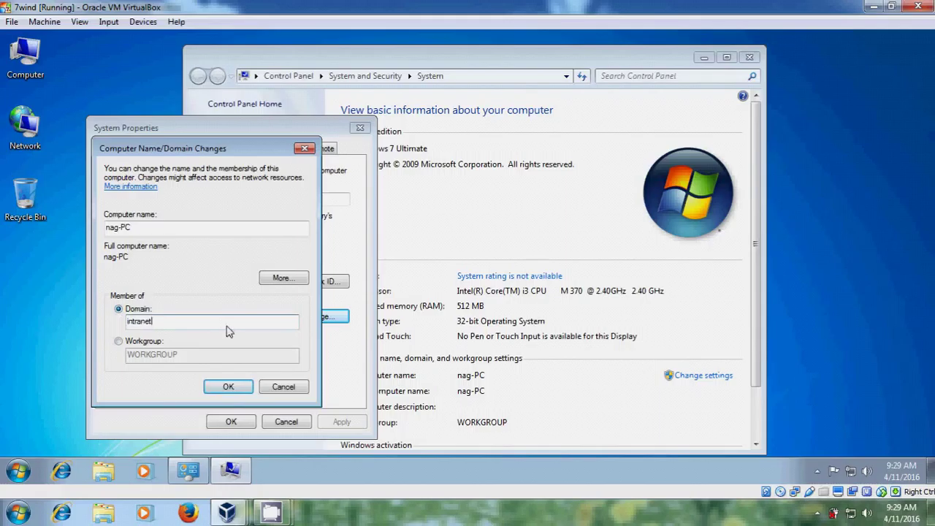
type(".com")
left_click(228, 387)
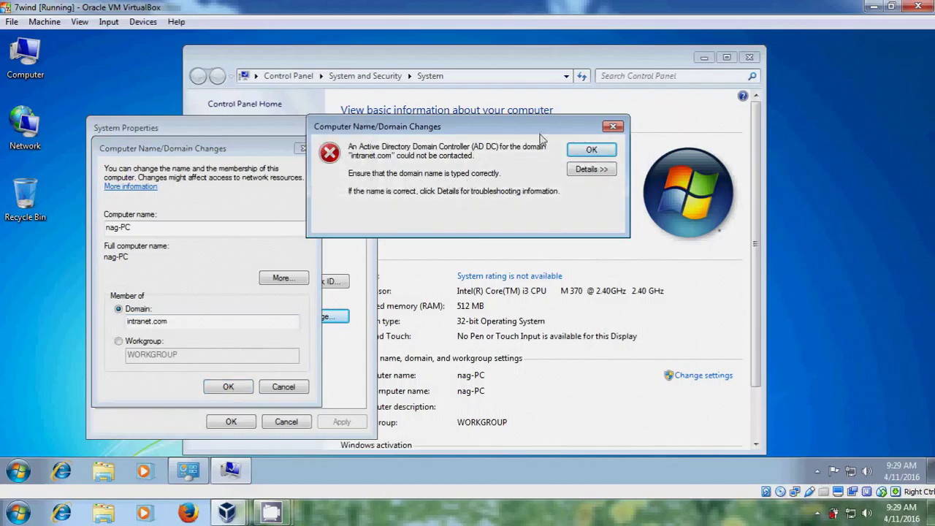
- Dismiss the domain controller error and reach the advanced sharing settings via Network and Sharing Center
left_click(606, 151)
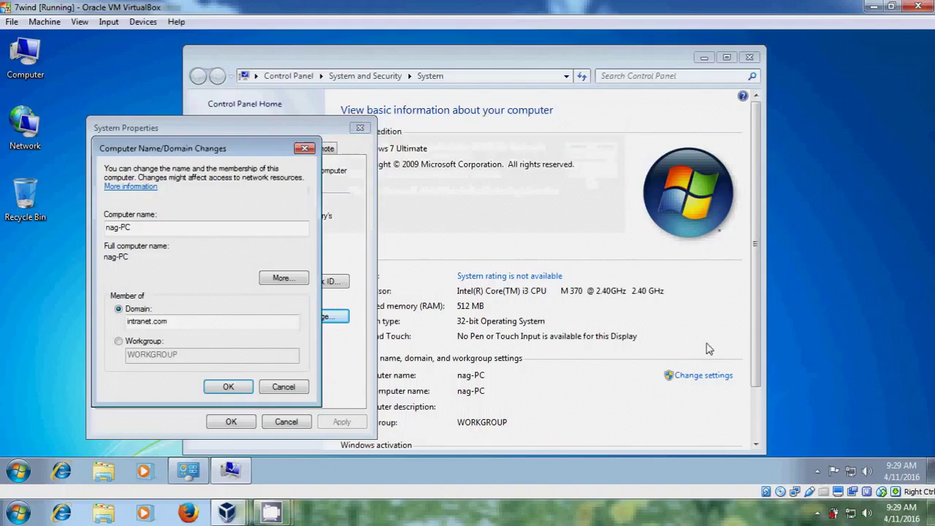
left_click(853, 471)
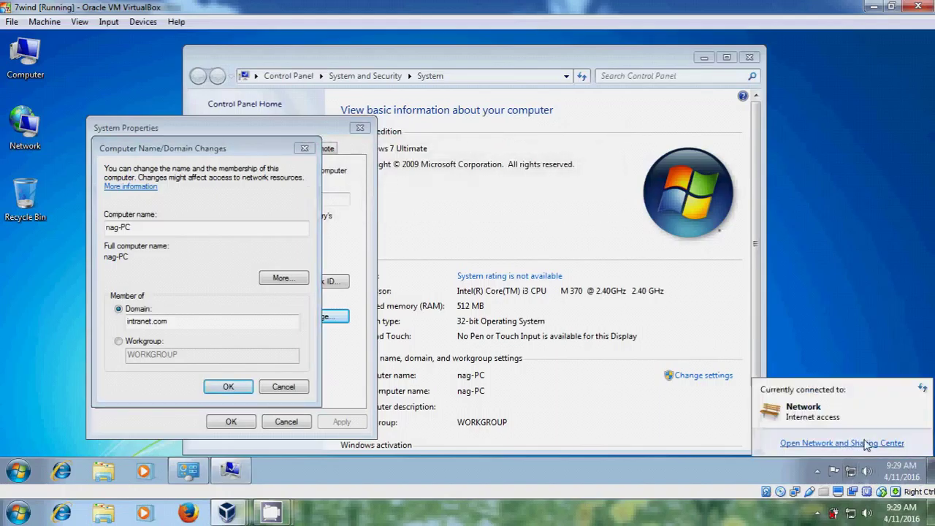
left_click(862, 442)
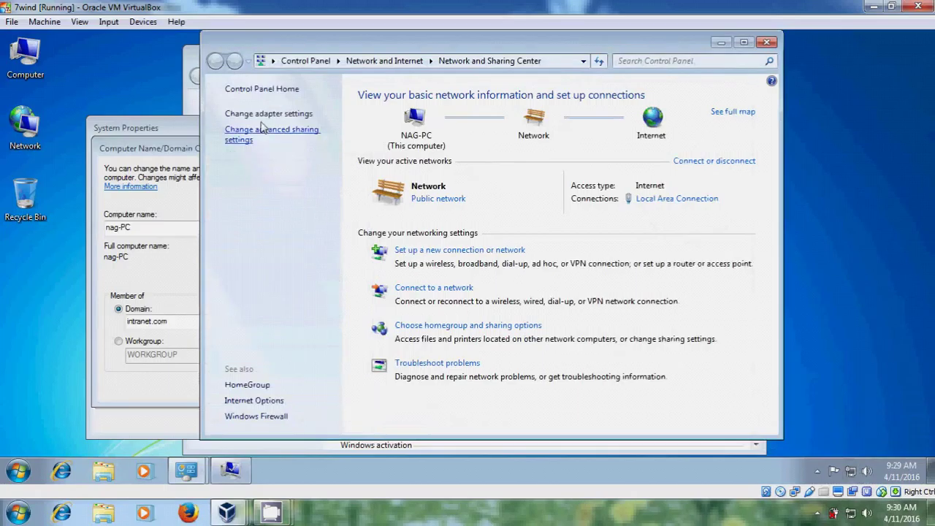
left_click(236, 138)
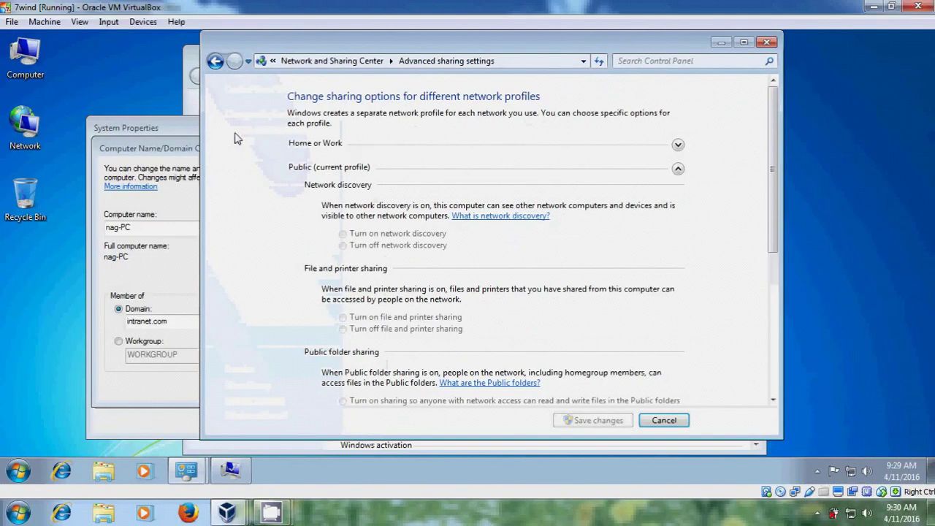
- Turn on network discovery, file and printer sharing and Public folder sharing; turn off password protection; save
left_click(406, 234)
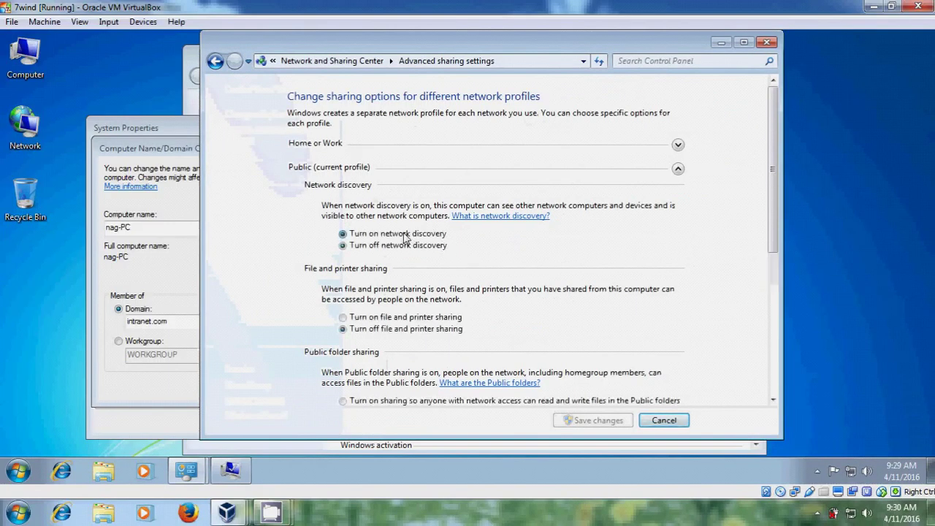
left_click(412, 322)
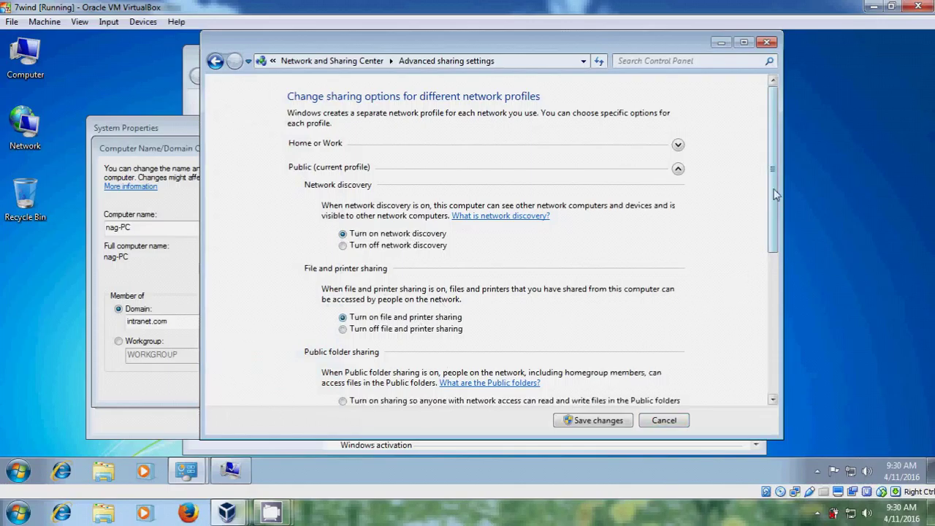
left_click_drag(775, 192, 782, 306)
left_click(436, 178)
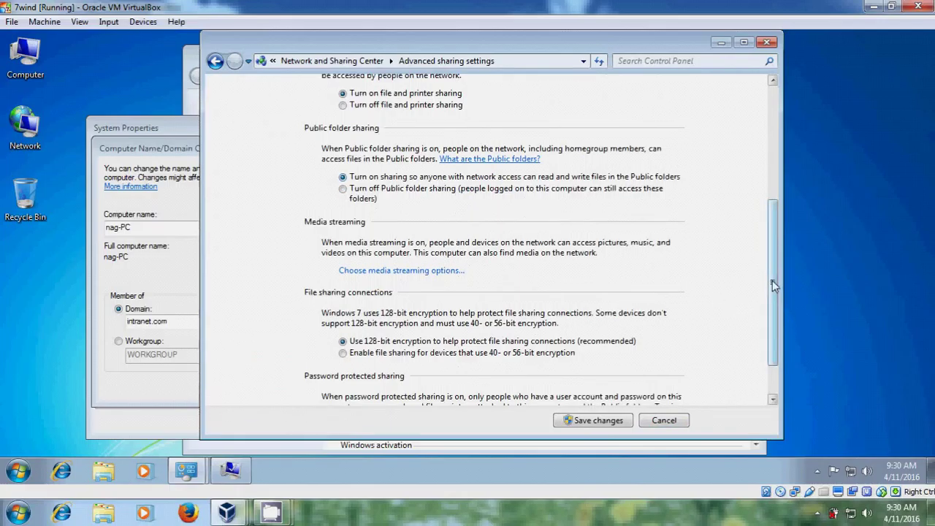
left_click_drag(772, 279, 771, 339)
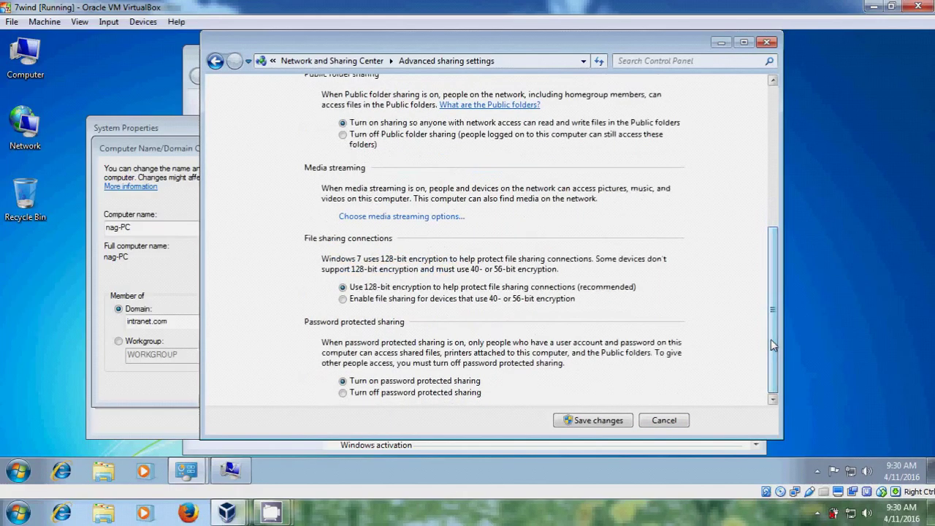
left_click(458, 395)
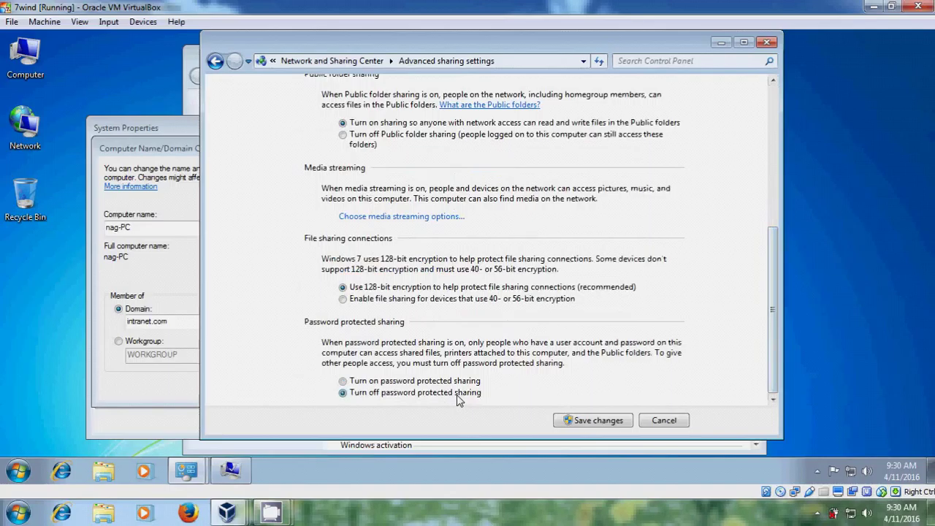
left_click(607, 422)
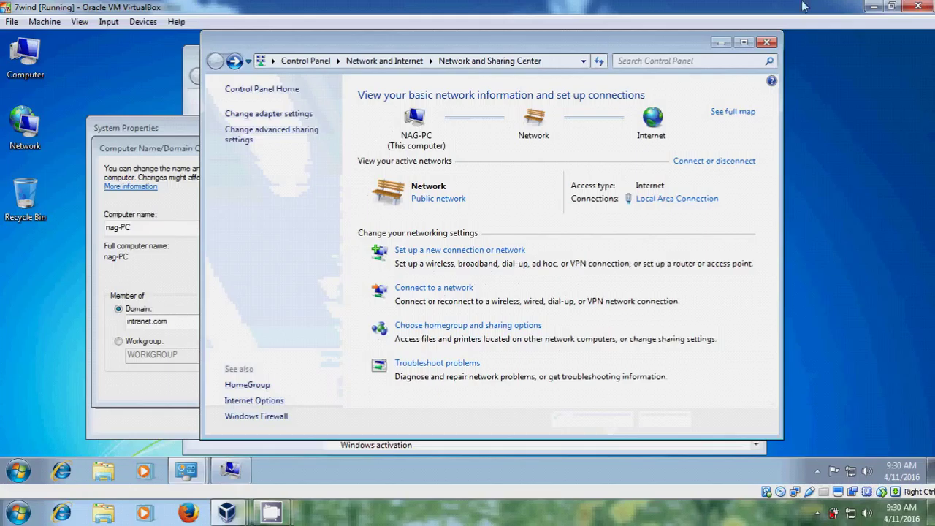
- Close Network and Sharing Center, retry joining intranet.com, and dismiss the same domain controller error
left_click(767, 43)
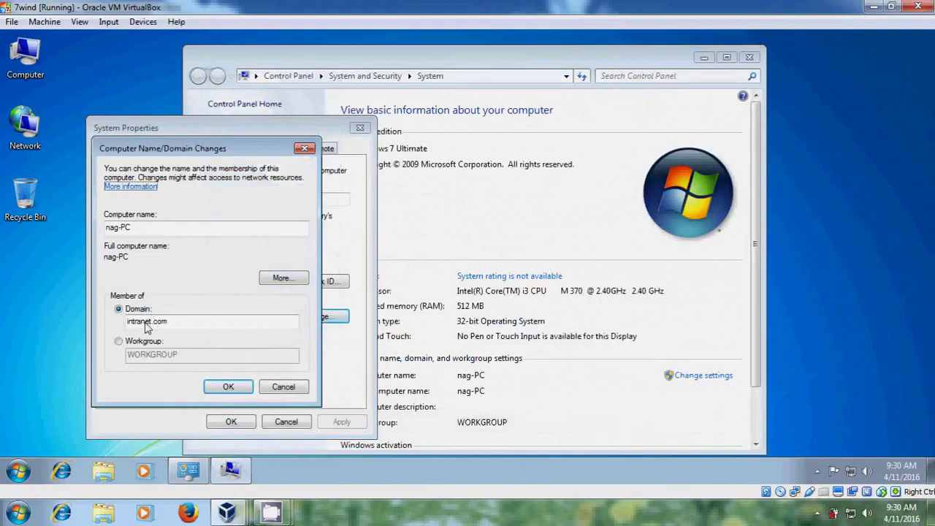
left_click(228, 387)
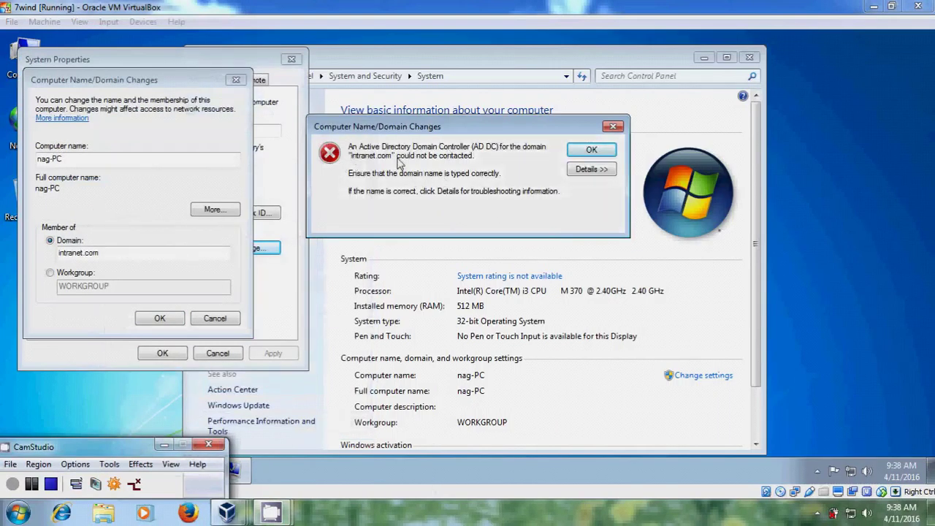
left_click(591, 150)
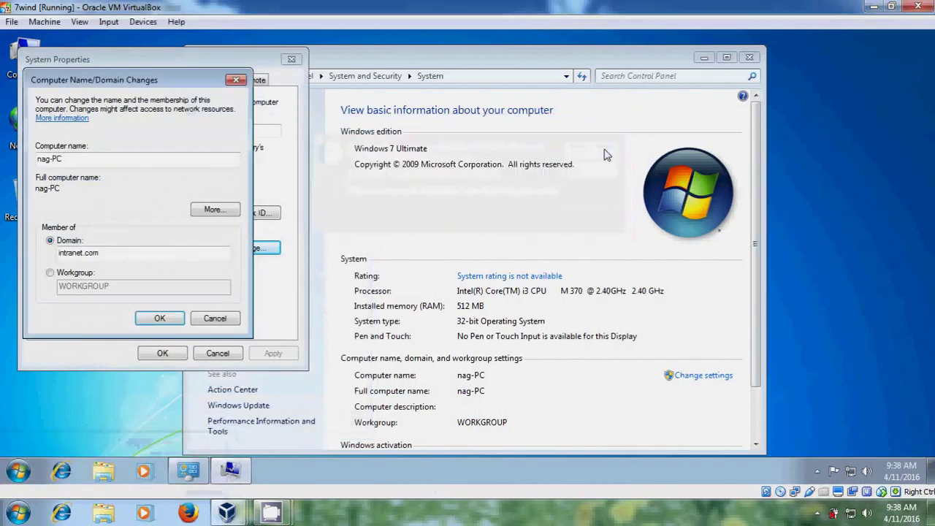
- Reach the Local Area Connection's IPv4 properties through the Network and Sharing Center
left_click(851, 472)
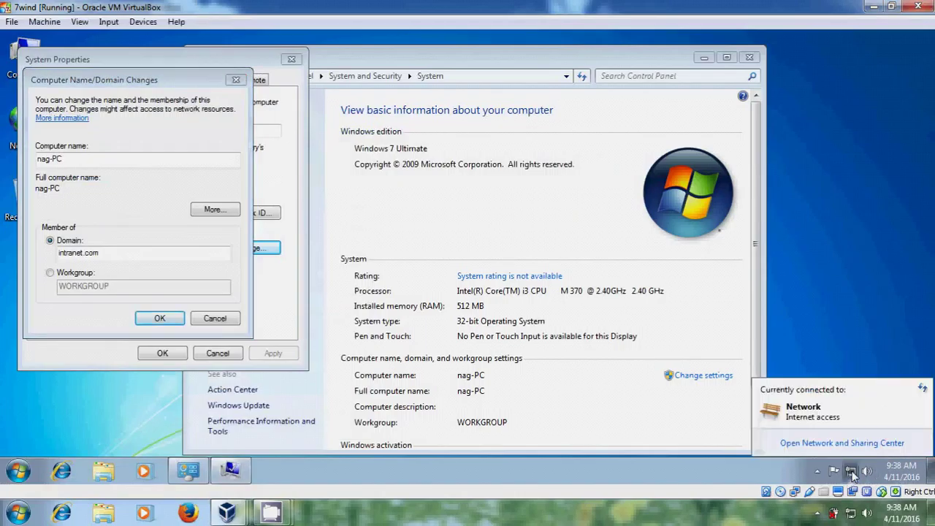
left_click(859, 443)
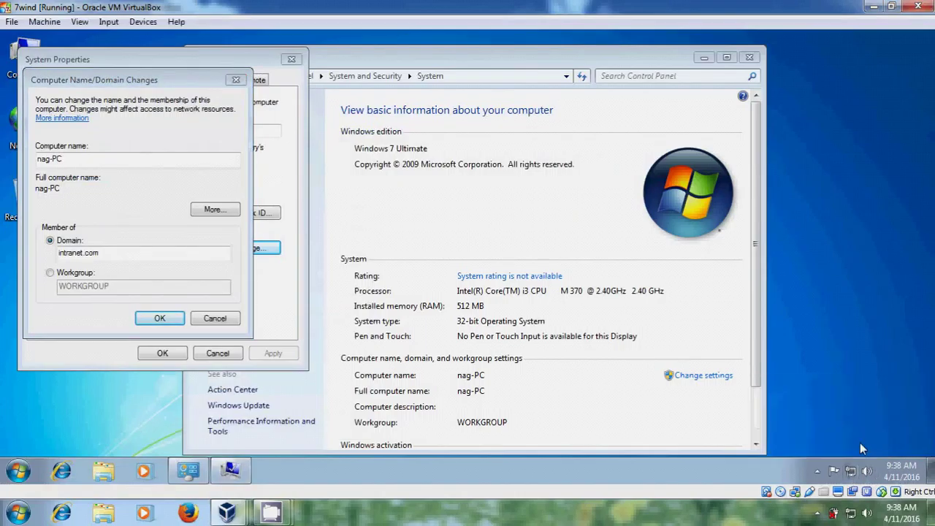
left_click(702, 200)
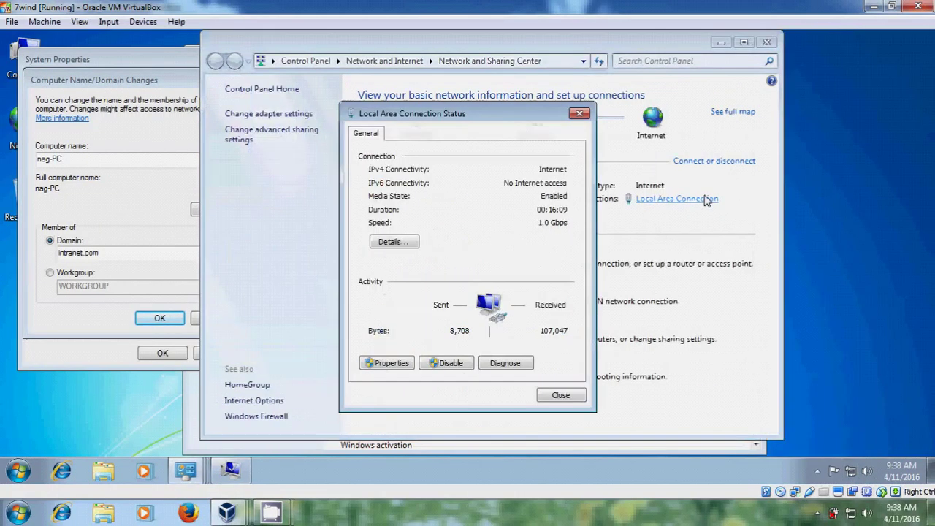
left_click(399, 367)
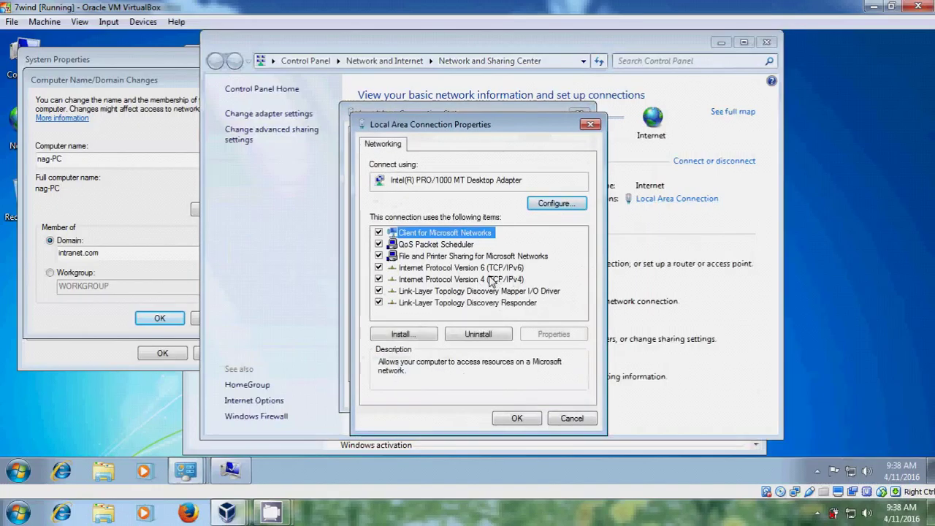
double_click(507, 282)
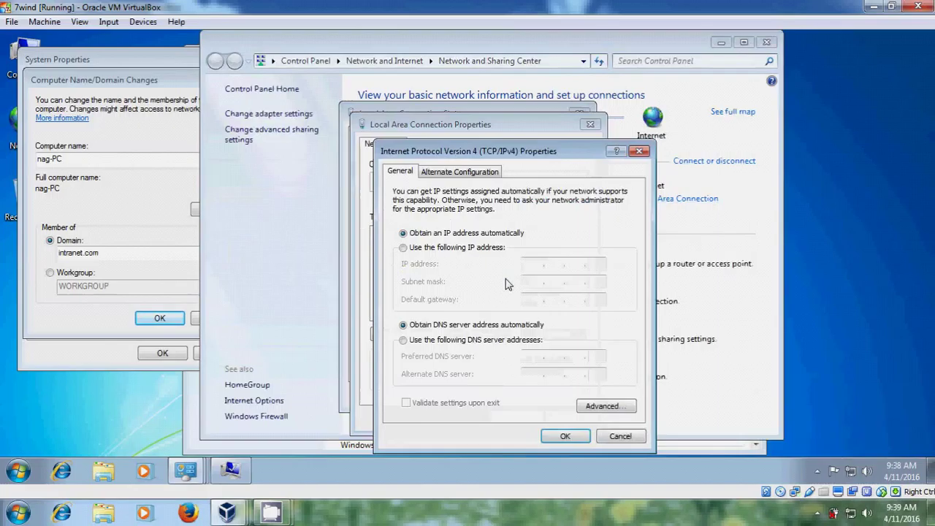
- Set static IP 192.168.0.110, mask 255.255.255.0, gateway 192.168.0.1, DNS 192.168.0.103, and save
left_click(460, 248)
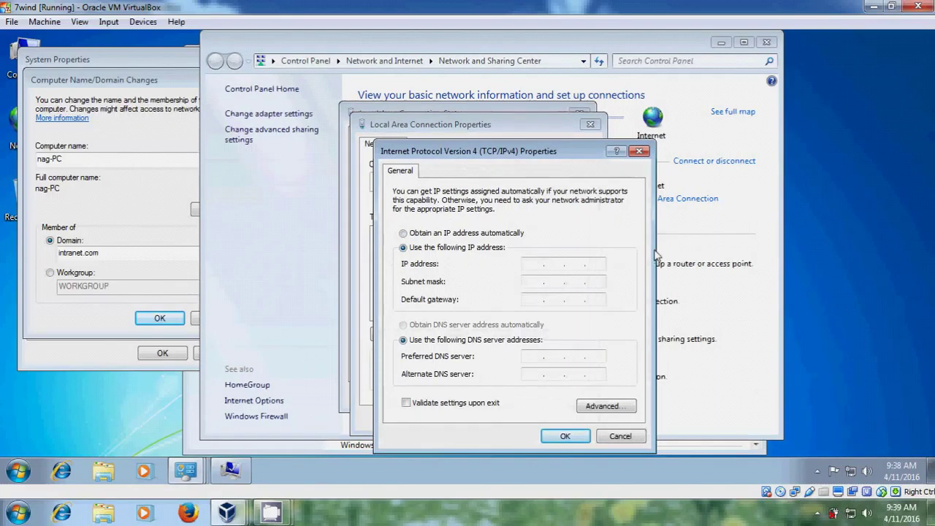
type("192 . 168 . 0 . 110")
key("Tab")
key("Tab")
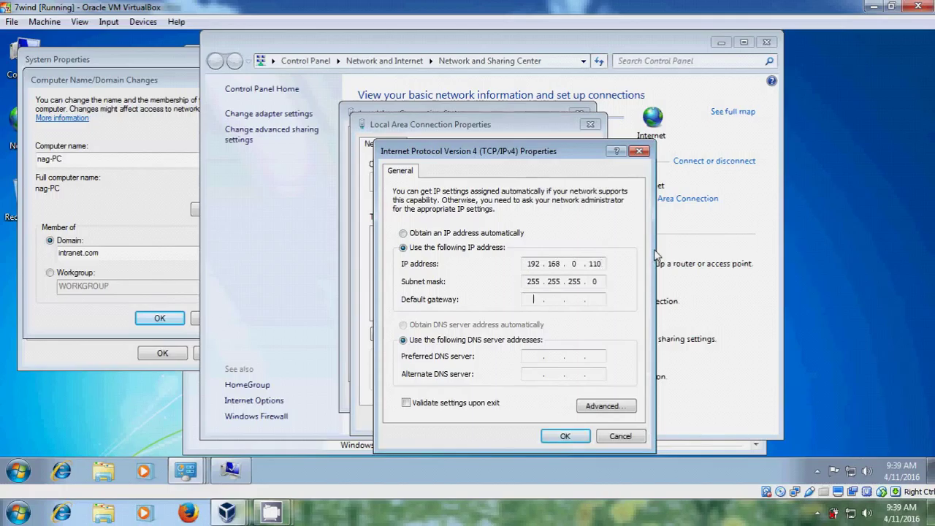
type("192 . 168 . 0 .")
key("Tab")
key("Tab")
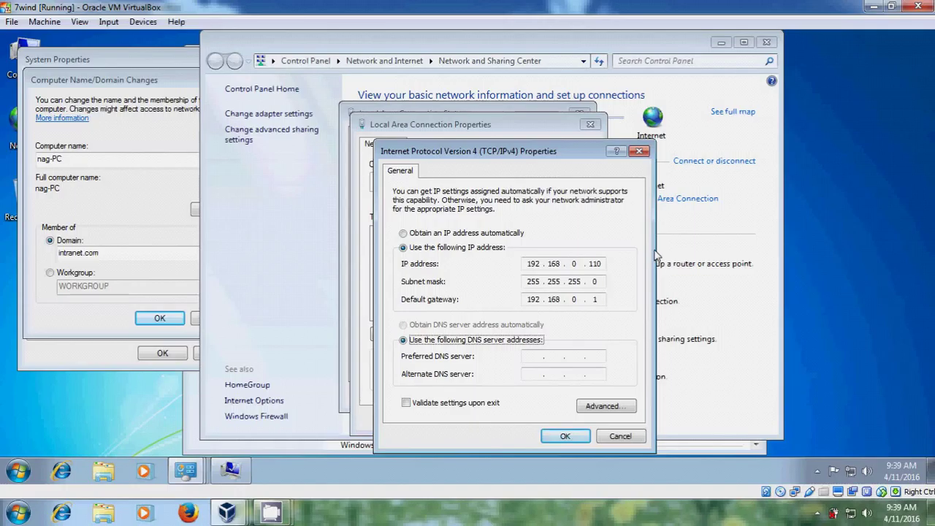
type("192.")
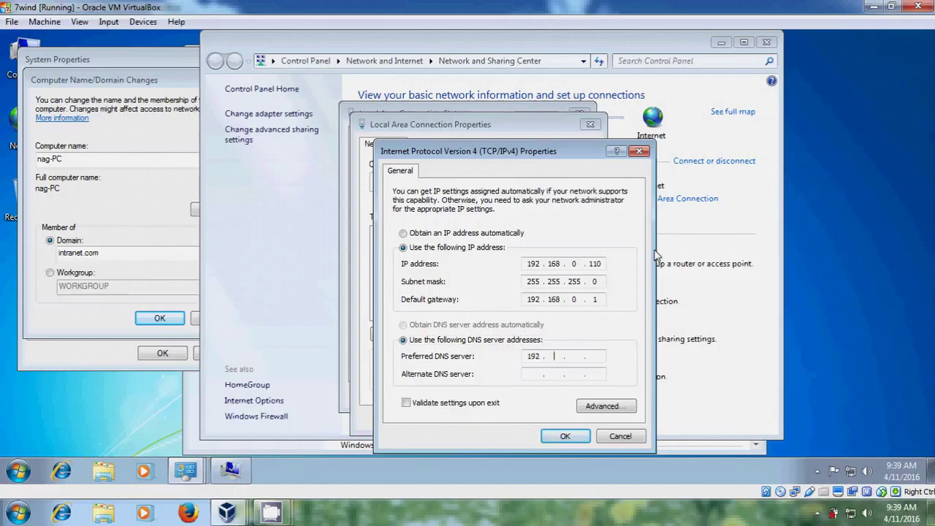
type("168.0.103")
left_click(574, 437)
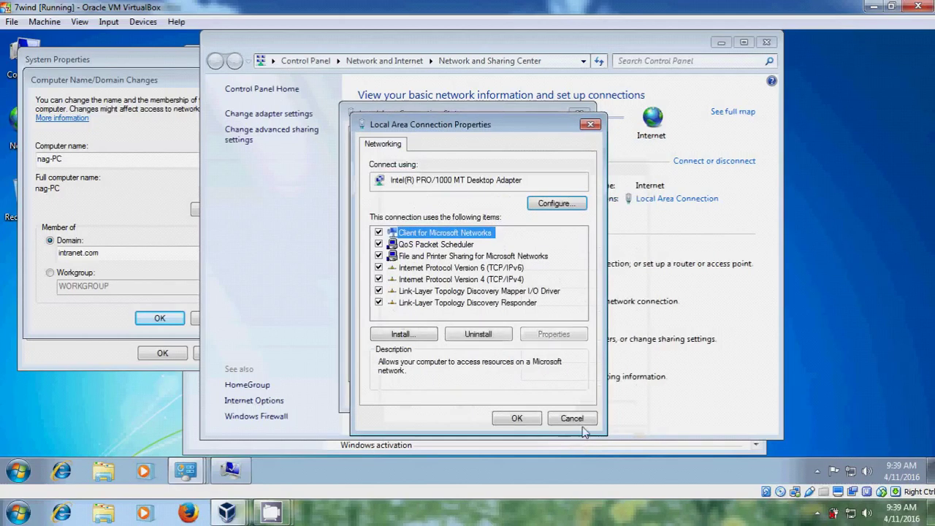
left_click(517, 418)
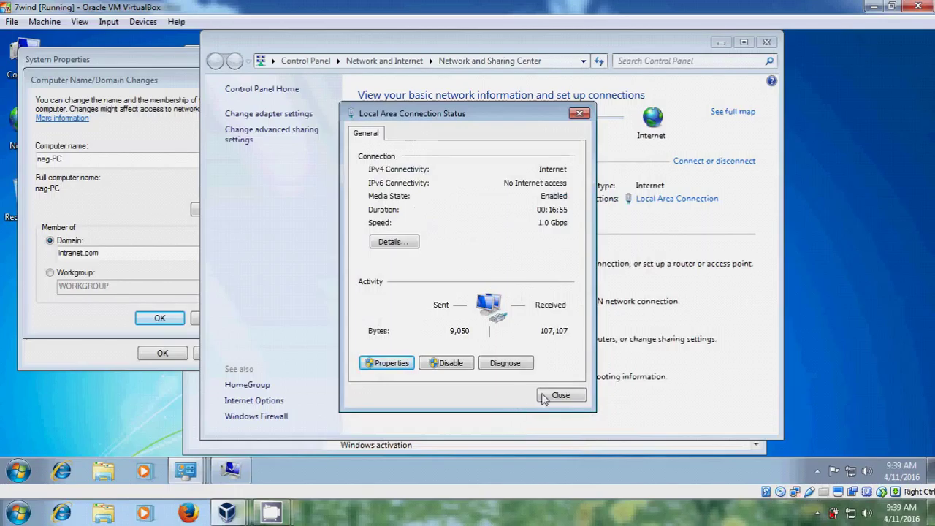
left_click(560, 397)
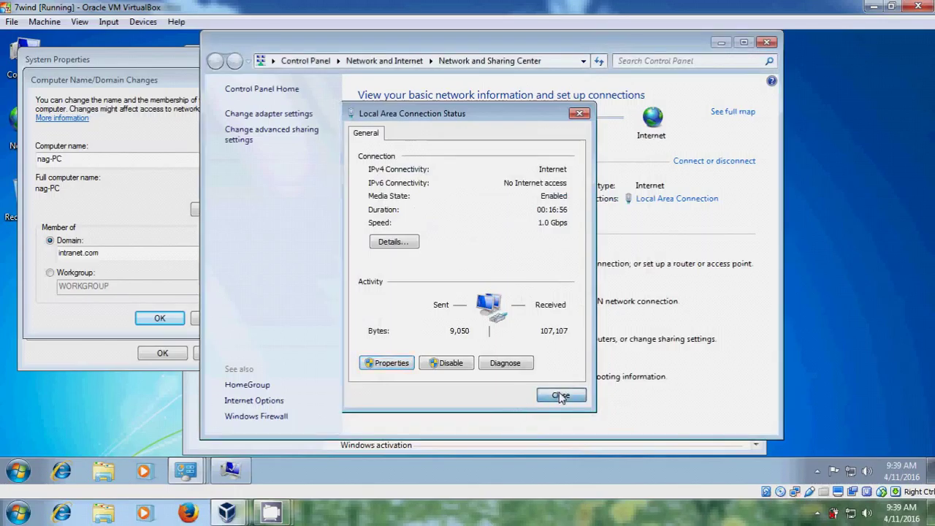
- Close Network and Sharing Center, retry the intranet.com join, and authenticate with a domain account's user name and password
left_click(771, 44)
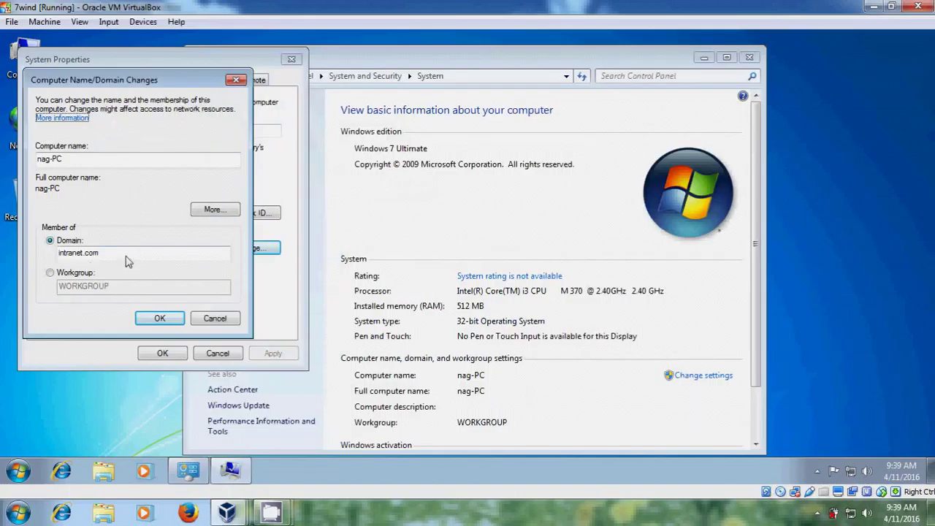
left_click(160, 319)
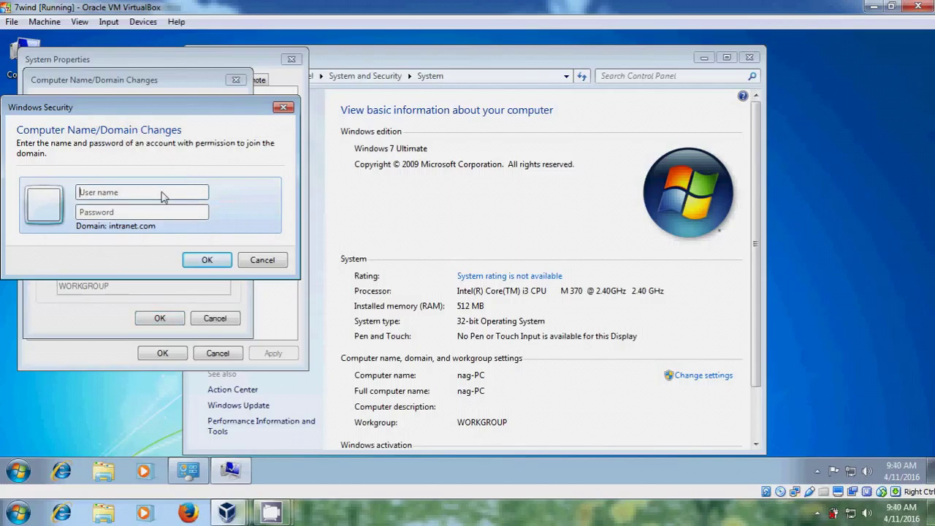
key("Tab")
type("••••")
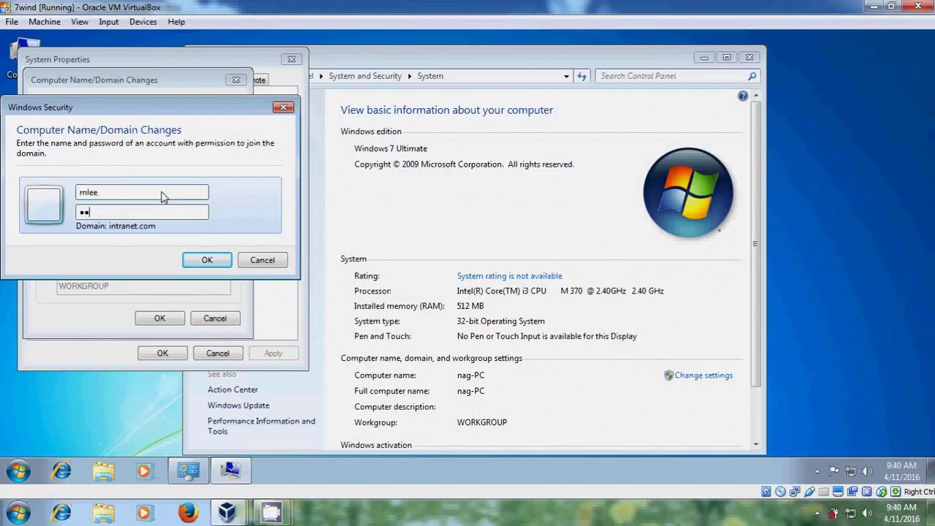
type("••••")
left_click(207, 260)
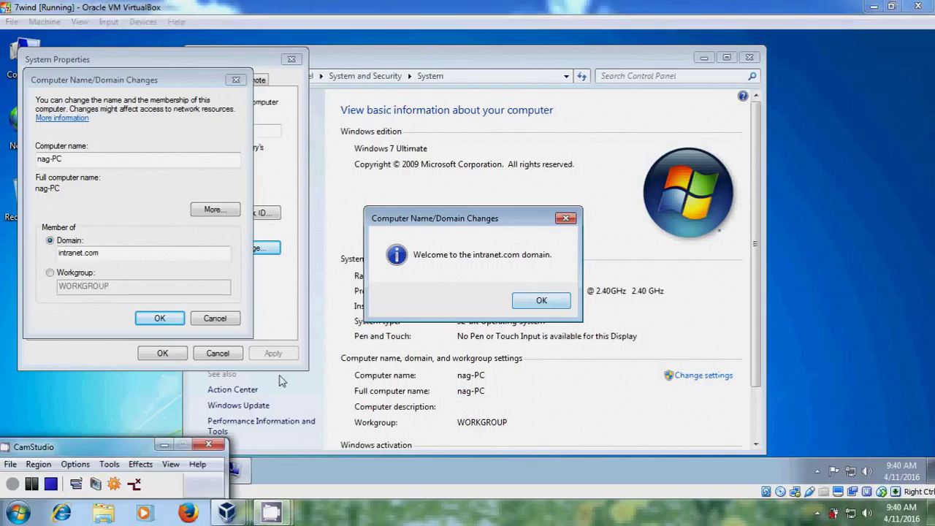
- Acknowledge the welcome and restart notices, close System Properties, and restart the Windows 7 guest now
left_click(541, 300)
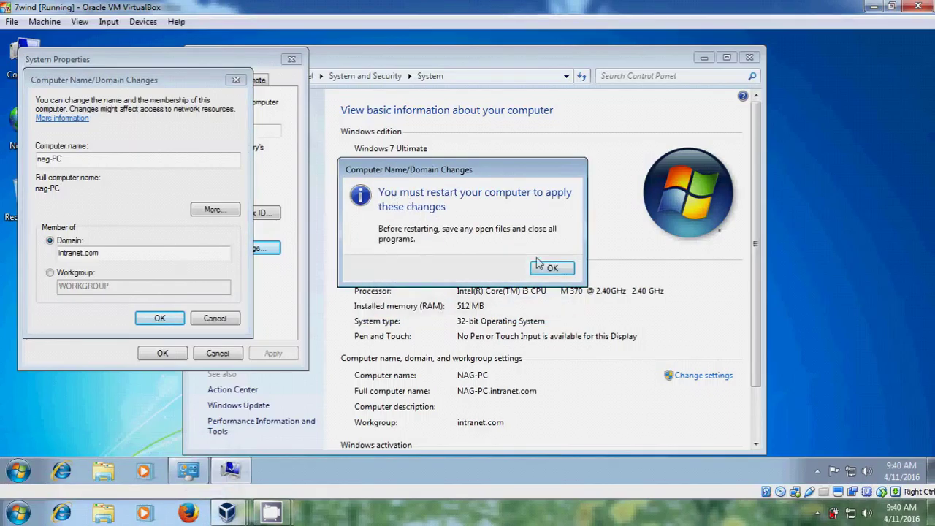
left_click(552, 267)
left_click(162, 353)
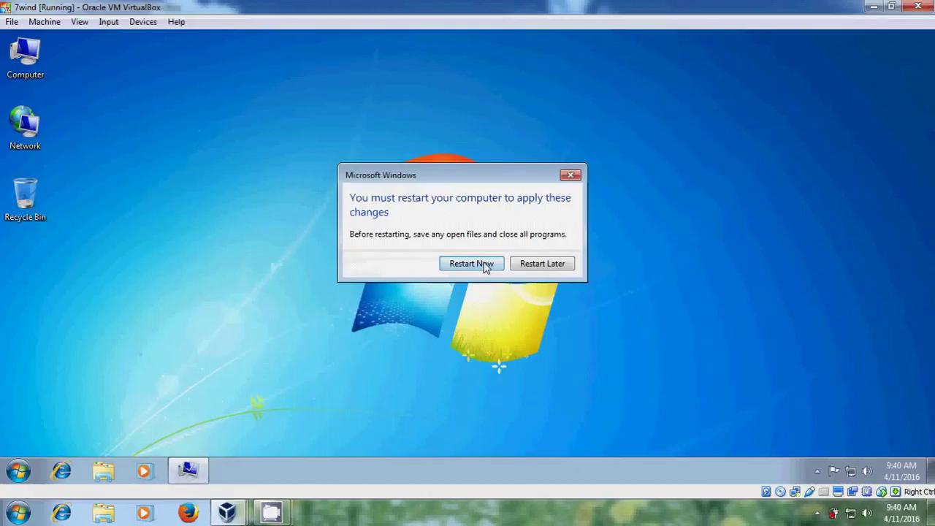
left_click(482, 265)
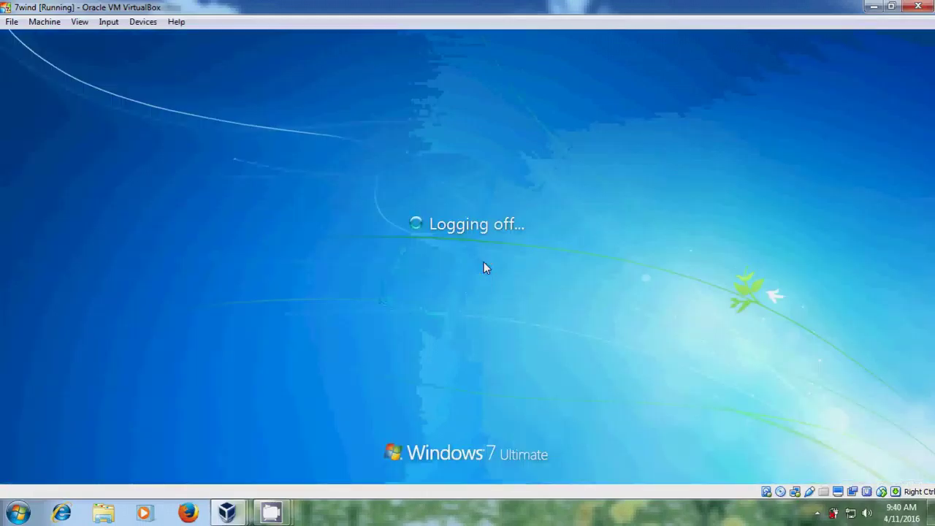
left_click(109, 21)
mouse_move(136, 40)
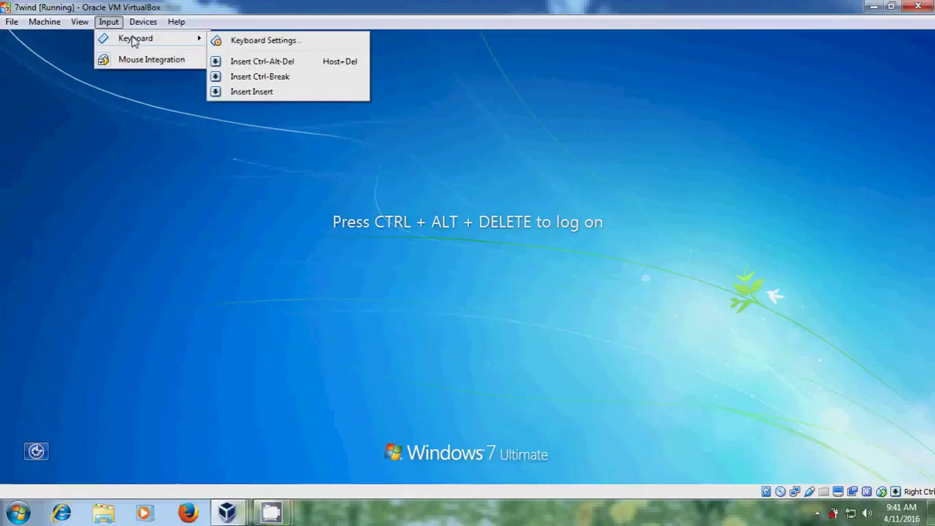
- Send Ctrl-Alt-Del, choose Other User, and log on with an INTRANET domain user name and password
left_click(298, 67)
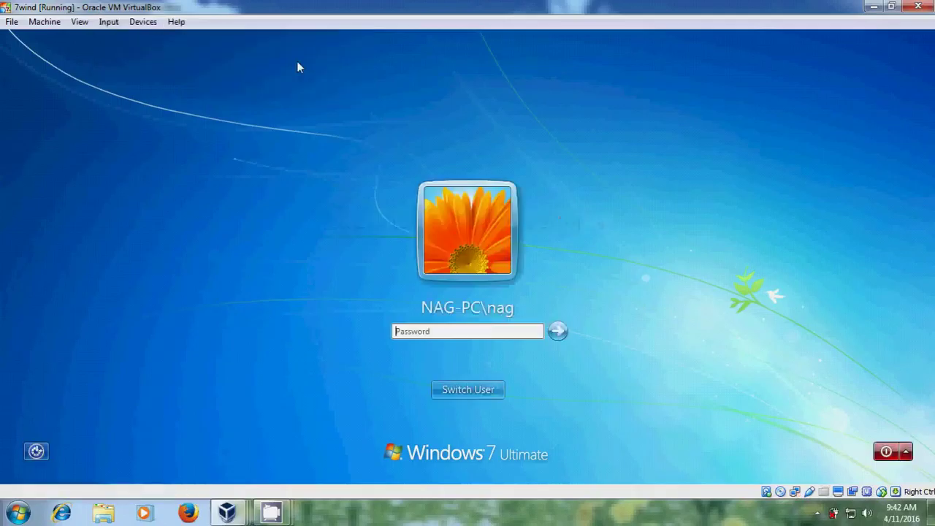
left_click(481, 390)
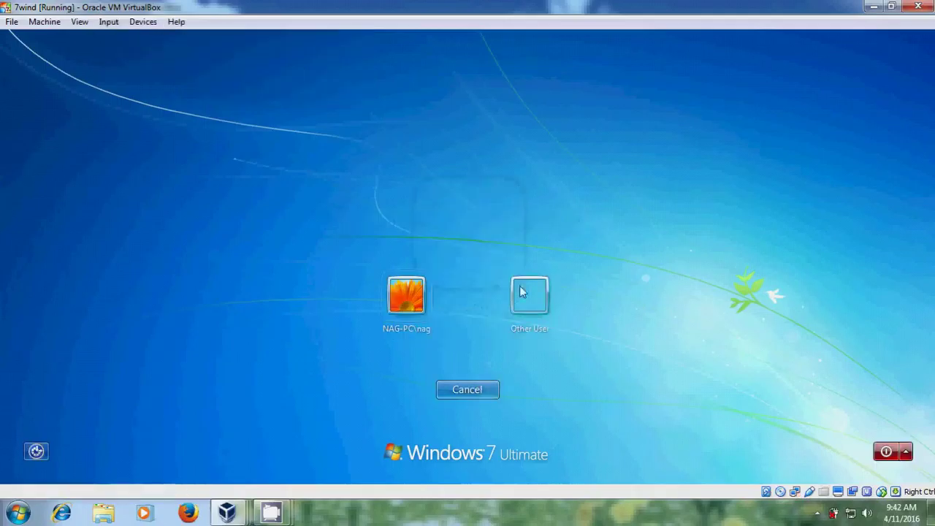
left_click(530, 292)
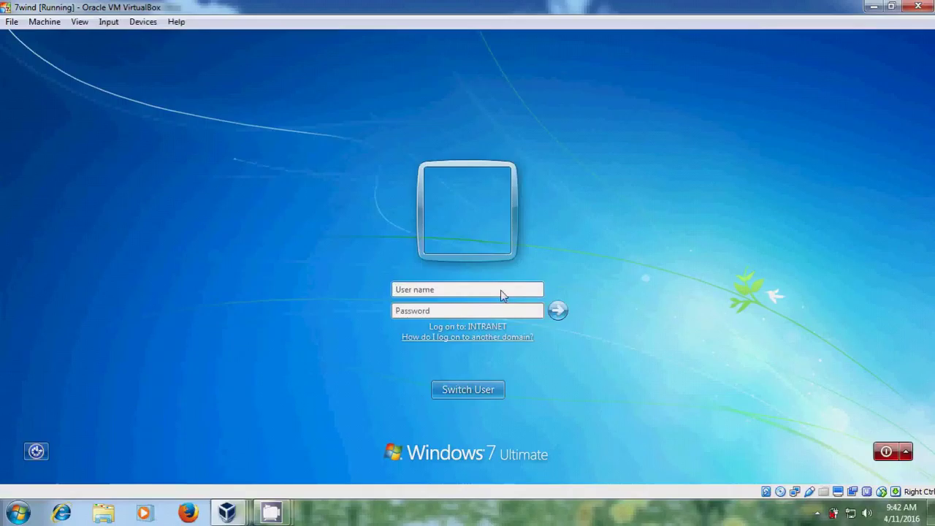
key("Tab")
type("*****")
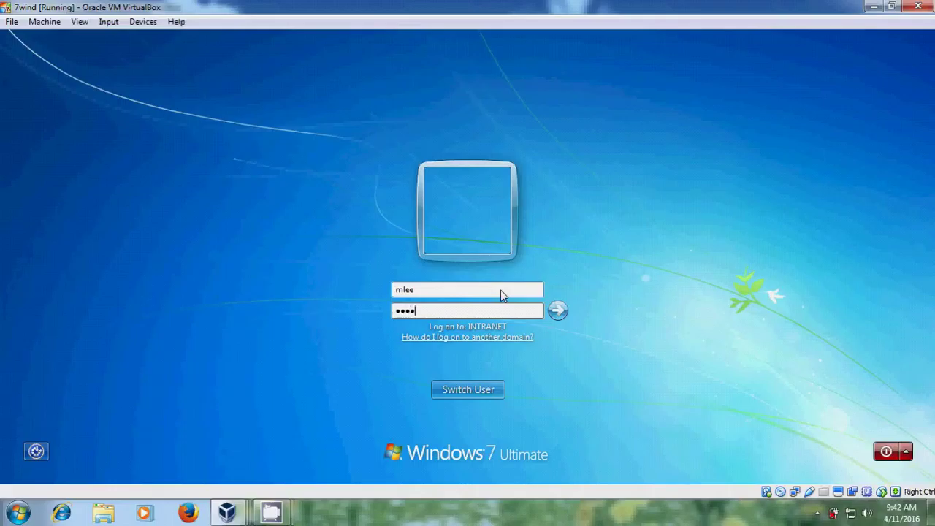
type("***")
left_click(559, 311)
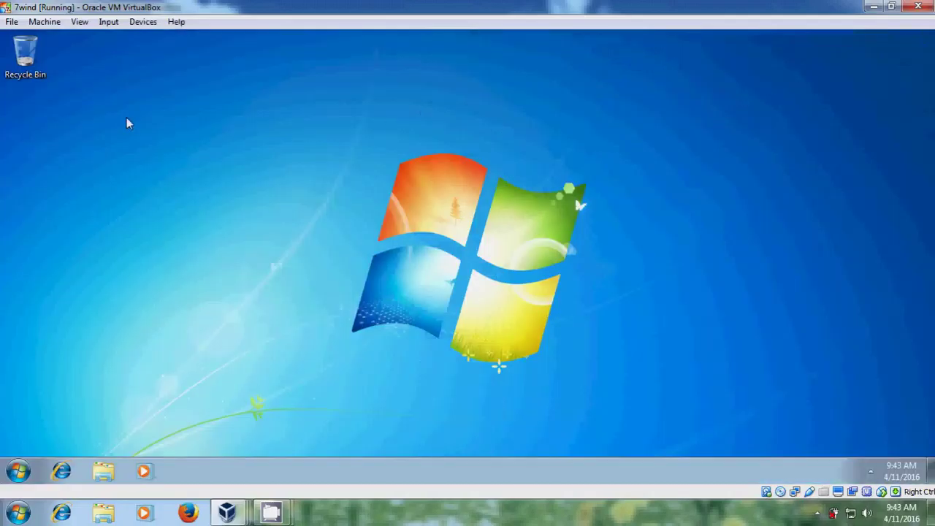
right_click(126, 124)
left_click(179, 165)
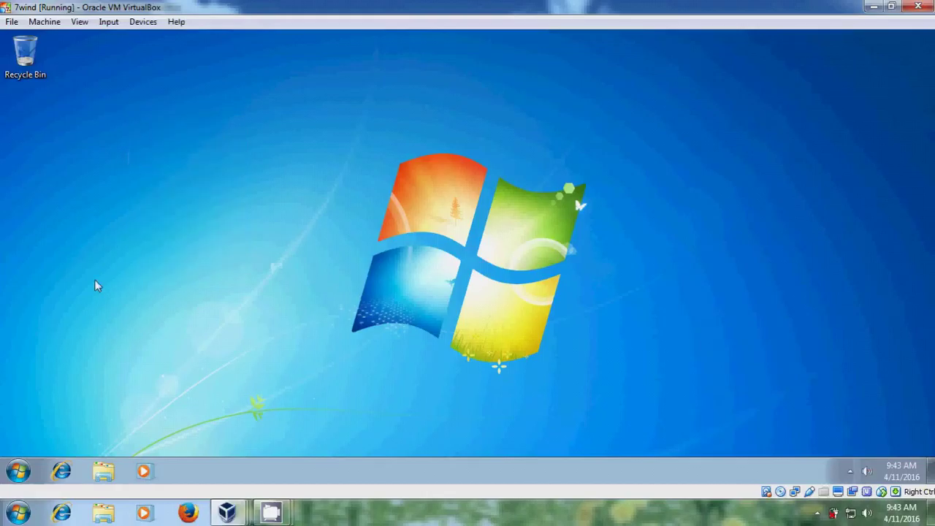
left_click(18, 471)
right_click(254, 313)
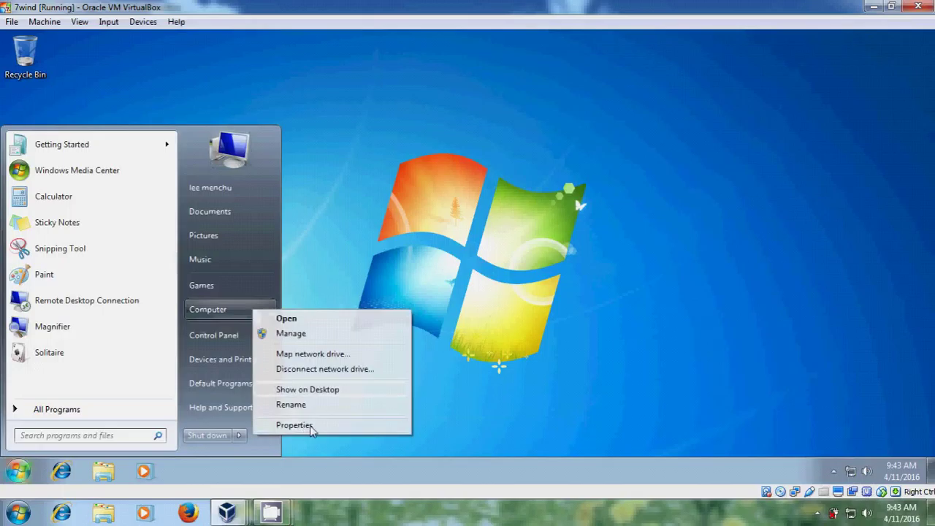
left_click(309, 427)
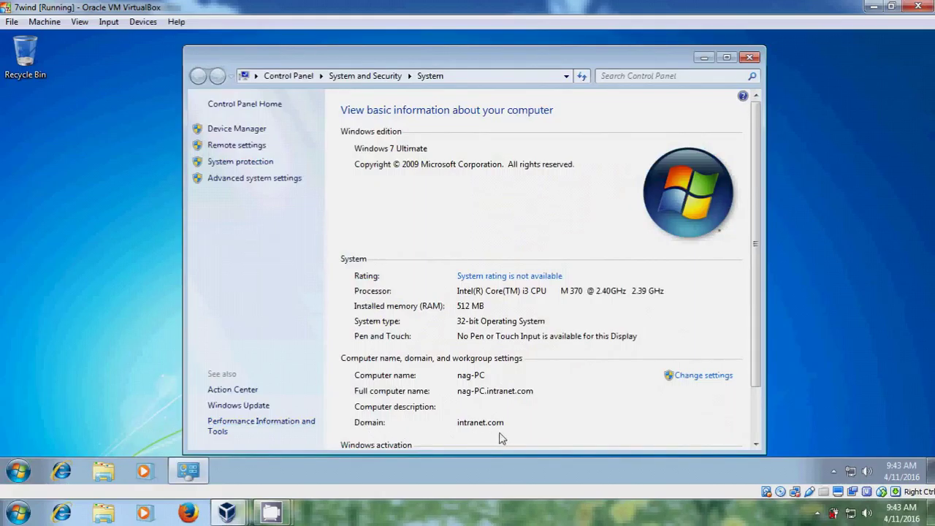
left_click(751, 58)
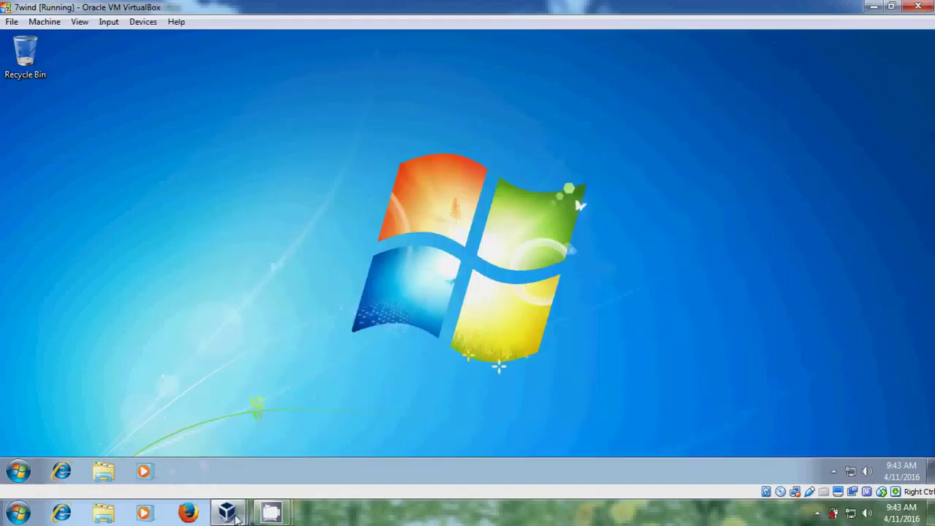
- On the server 2003 VM, open Active Directory Users and Computers and view intranet.com's Computers container
mouse_move(236, 519)
left_click(348, 450)
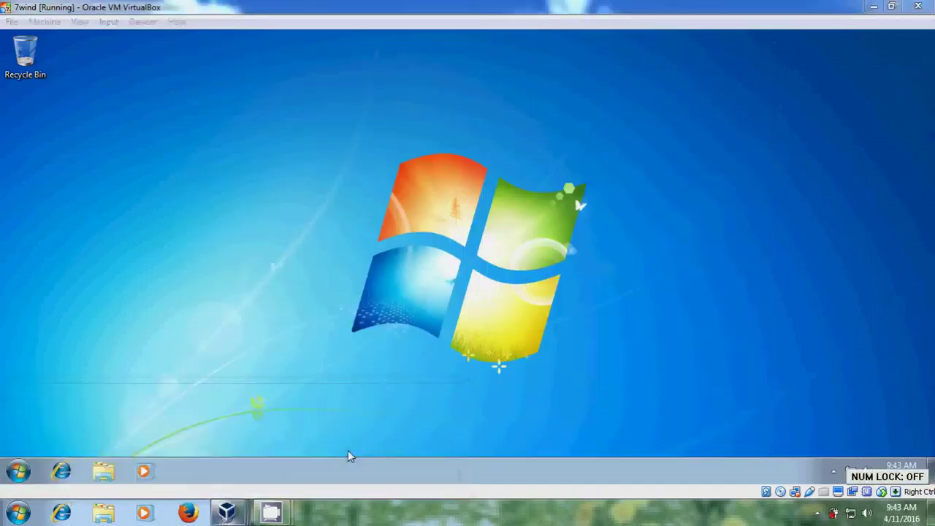
left_click(33, 476)
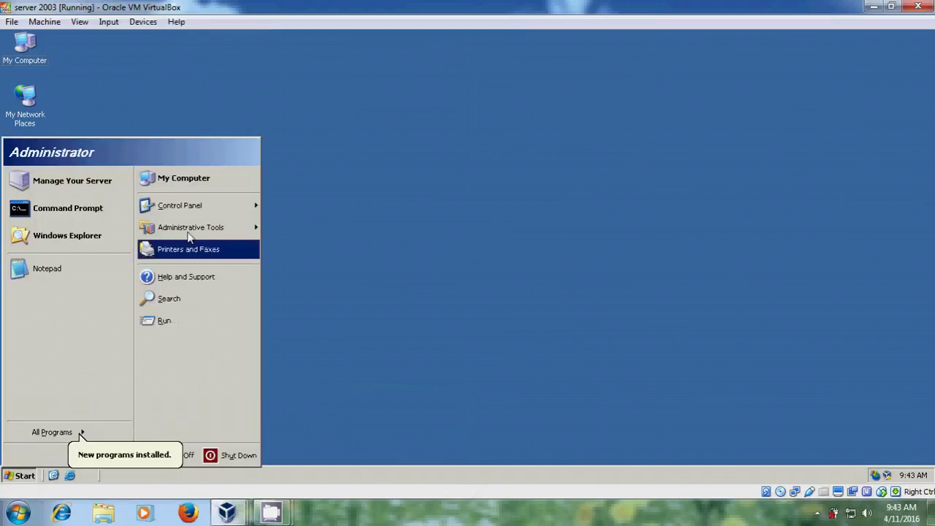
mouse_move(225, 232)
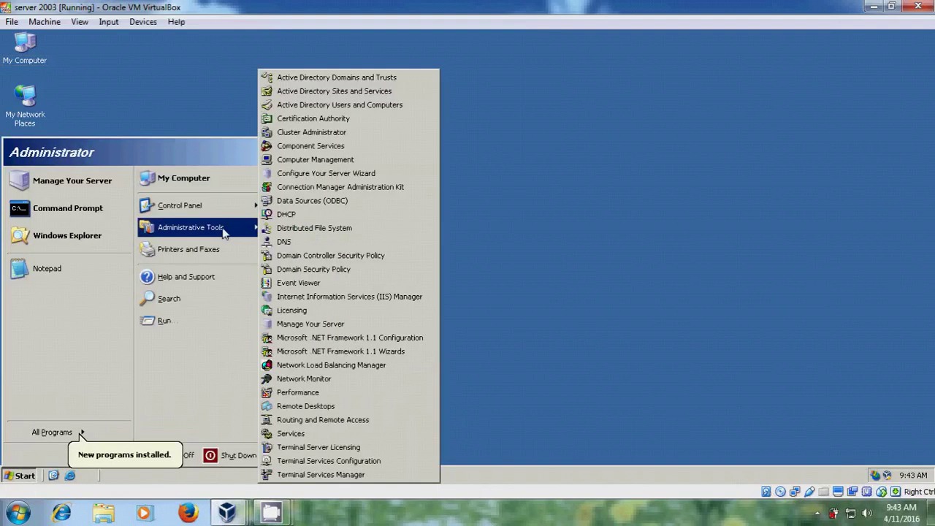
left_click(399, 106)
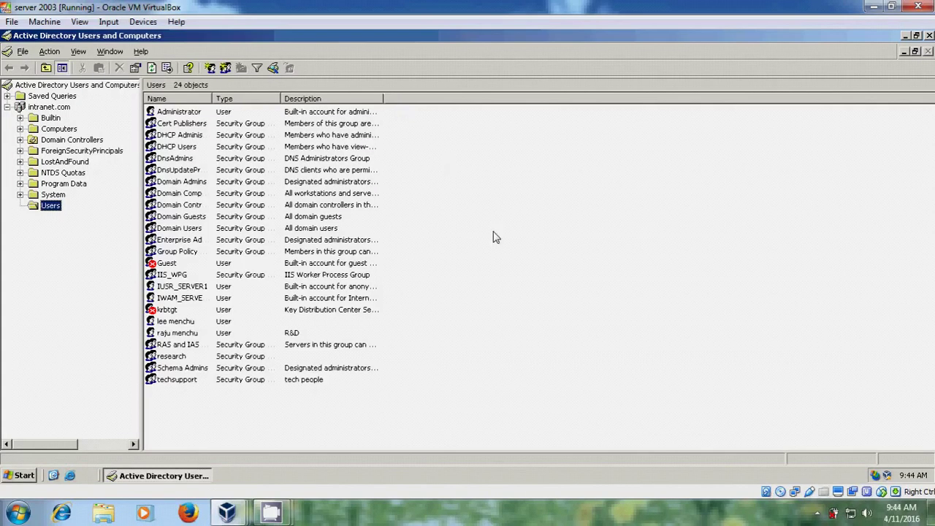
left_click(58, 129)
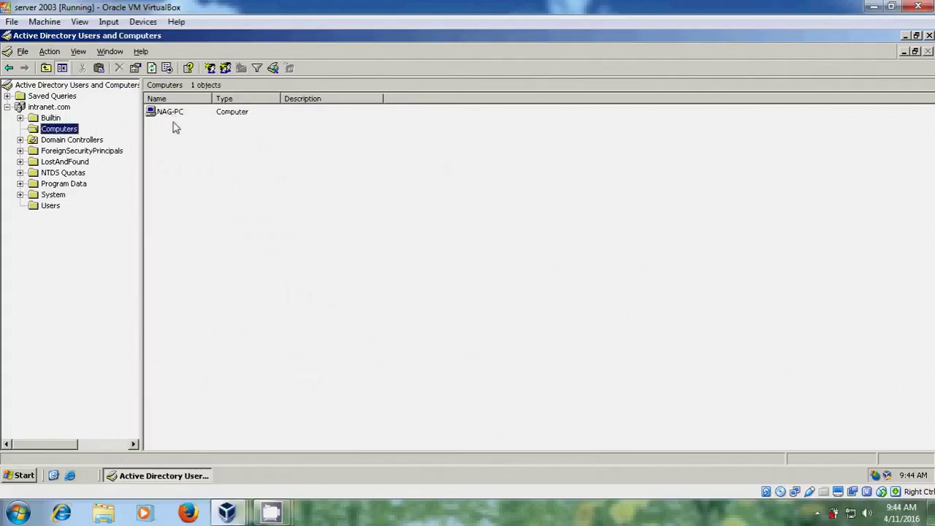
- Close Active Directory Users and Computers on the server and minimize its VirtualBox window
left_click(929, 35)
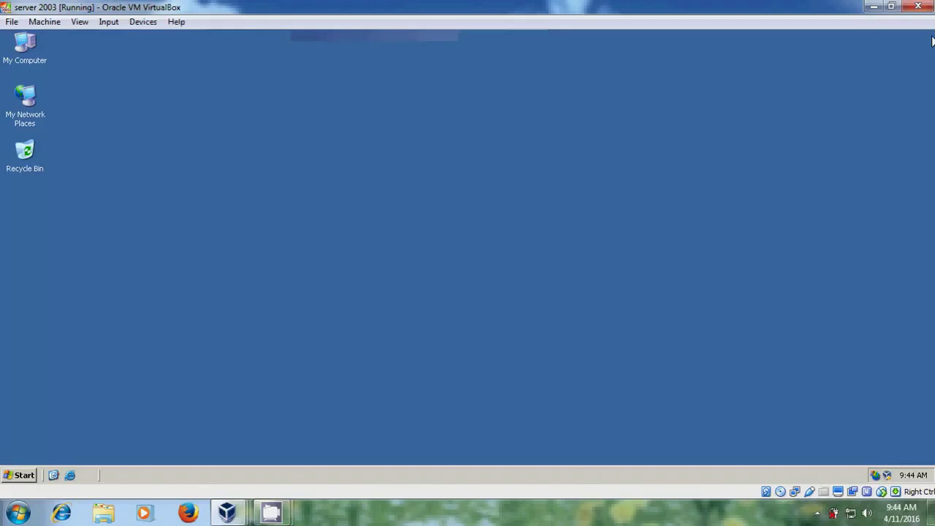
left_click(875, 6)
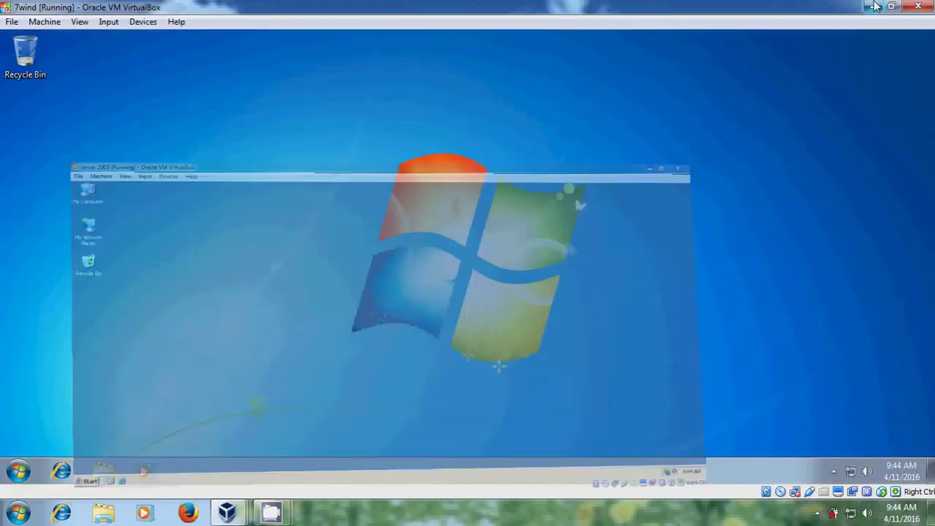